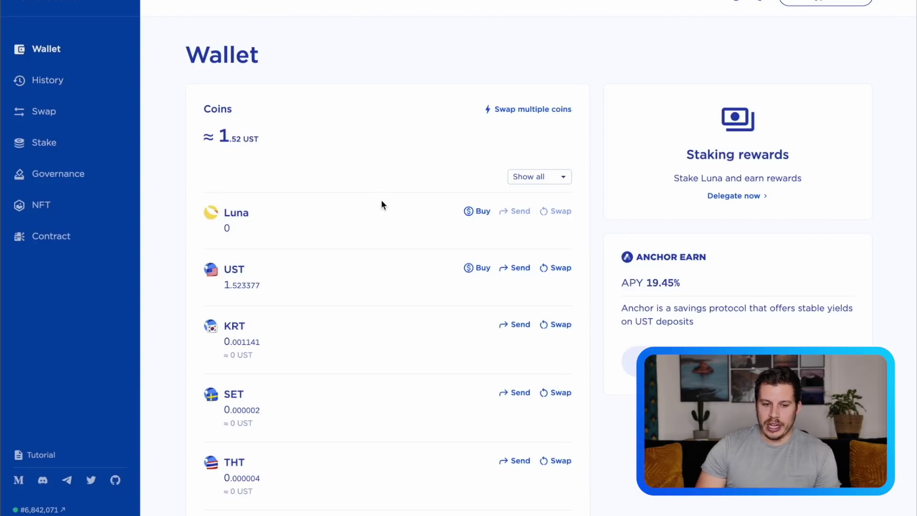
# Review the wallet's coin balances and open the transaction history
pyautogui.scroll(-1, 381, 201)
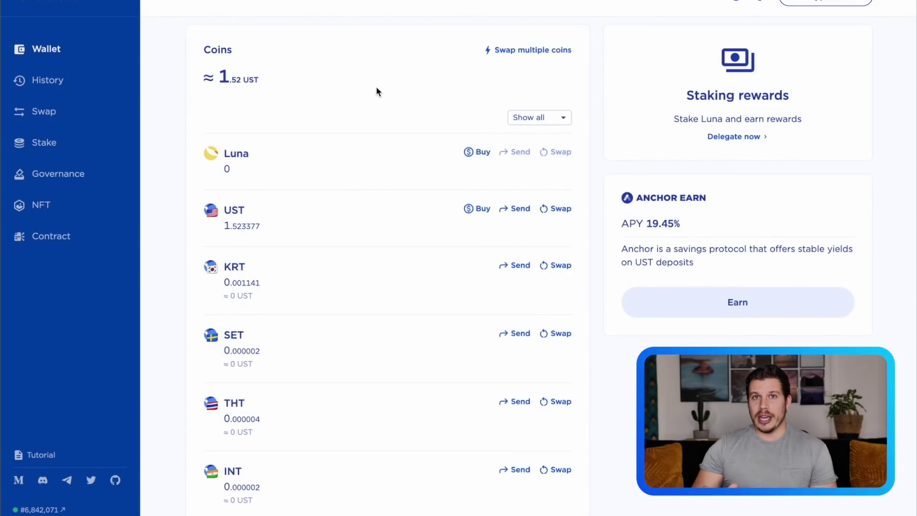
pyautogui.scroll(1, 376, 91)
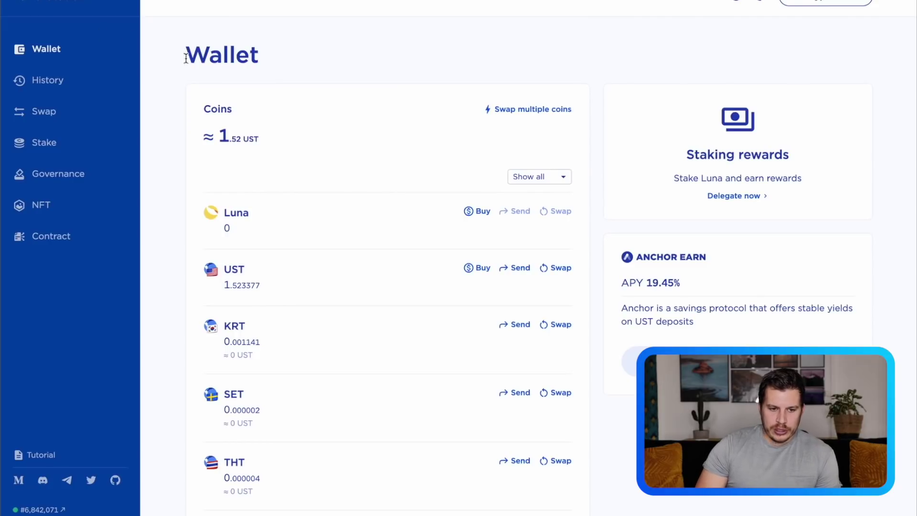
pyautogui.click(51, 80)
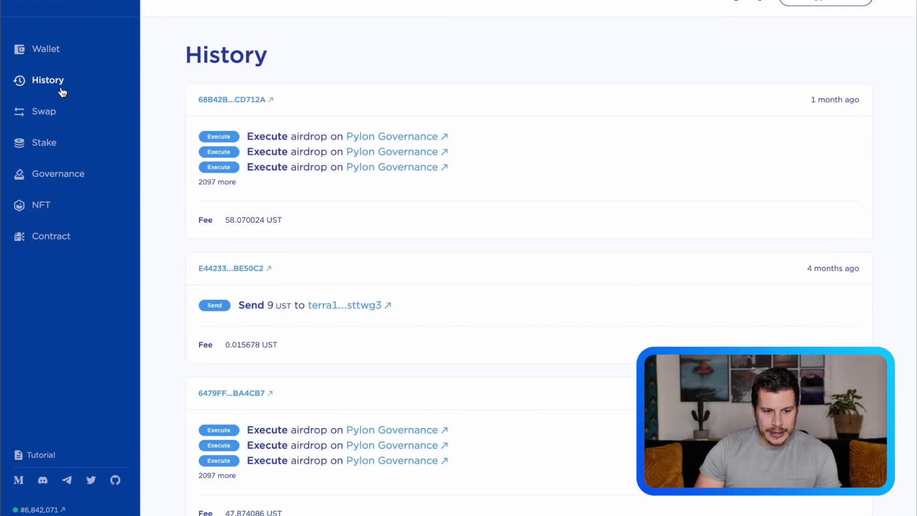
# Open the swap page and expand the coin choices for both the source and the destination
pyautogui.click(46, 111)
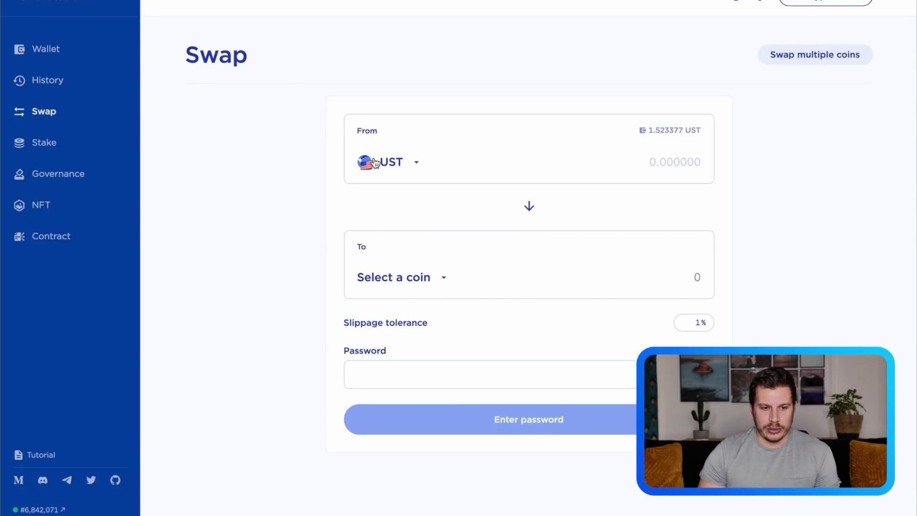
pyautogui.click(404, 163)
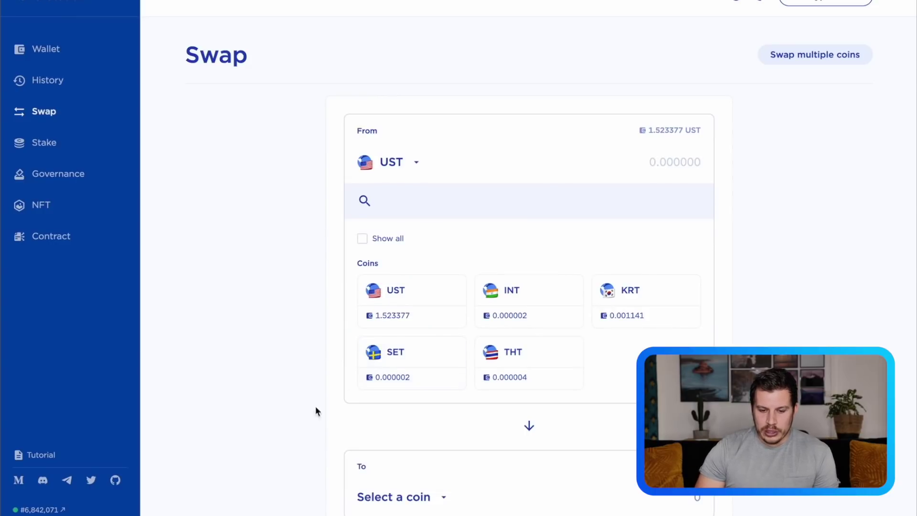
pyautogui.scroll(-3, 291, 420)
pyautogui.click(396, 371)
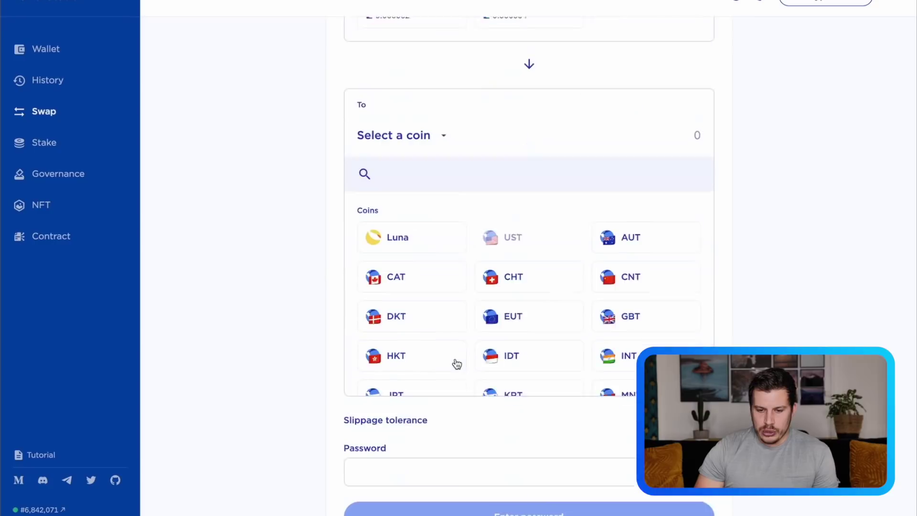
# Examine the coins and tokens offered as destinations for a swap from UST
pyautogui.scroll(-15, 473, 287)
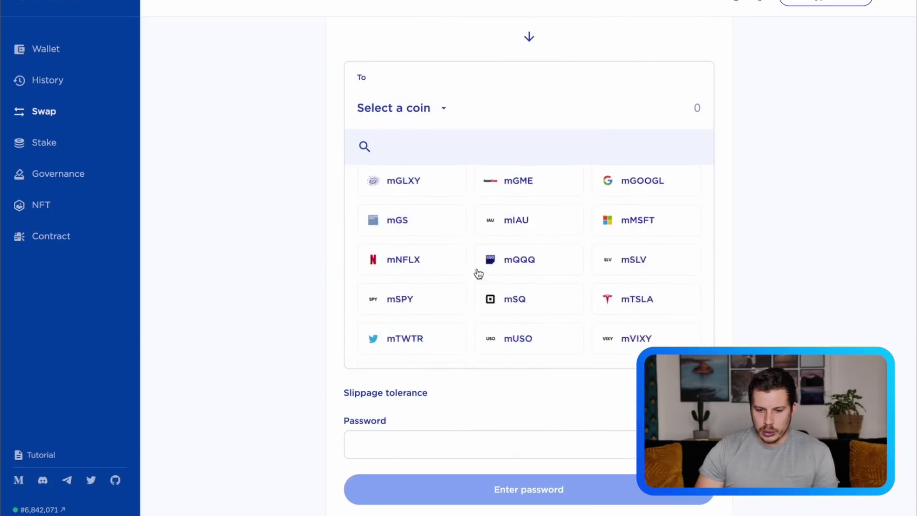
pyautogui.scroll(-2, 478, 273)
pyautogui.scroll(17, 478, 273)
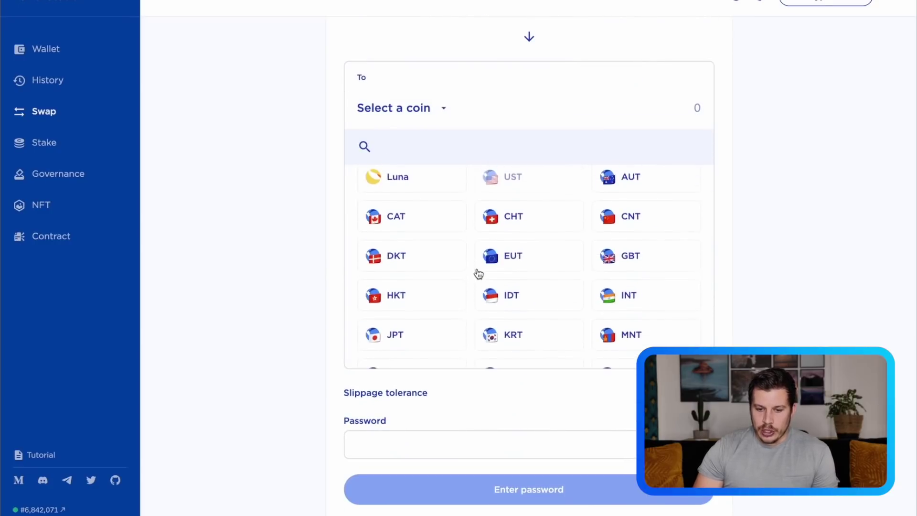
pyautogui.scroll(-1, 478, 273)
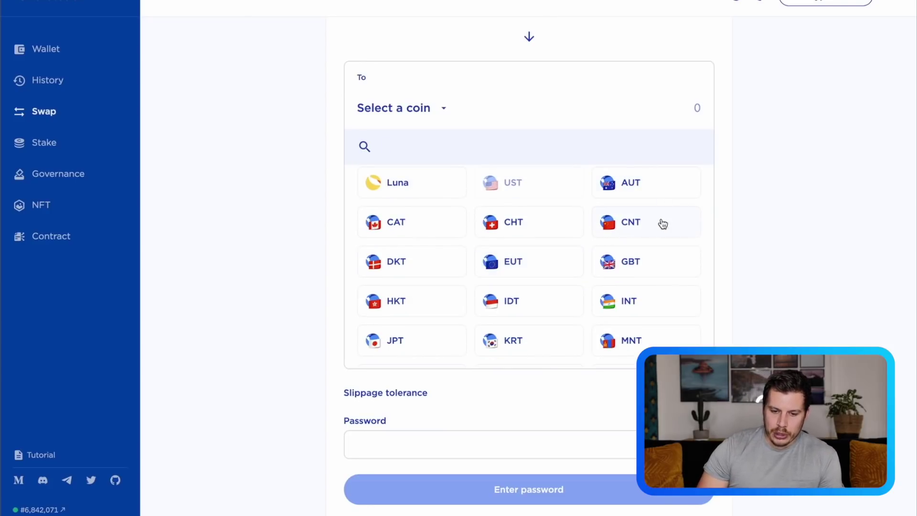
pyautogui.scroll(-1, 645, 296)
pyautogui.scroll(-3, 645, 297)
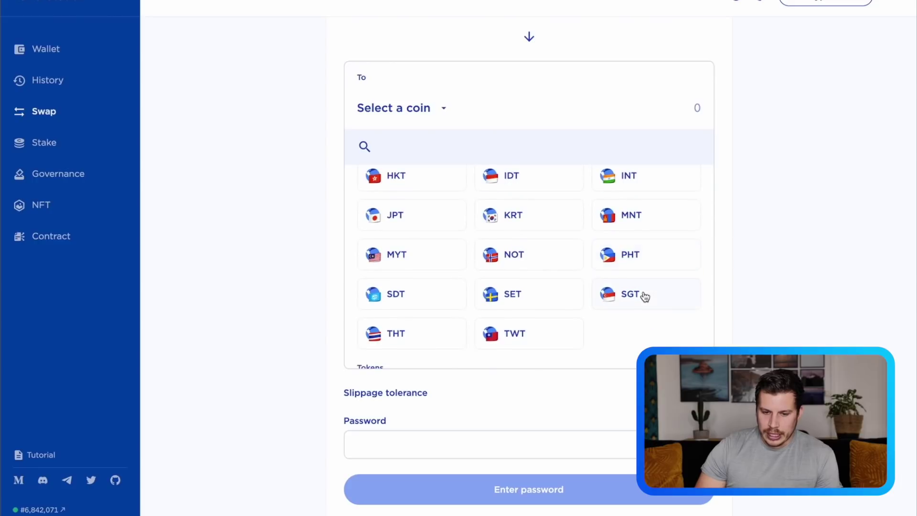
pyautogui.scroll(1, 645, 296)
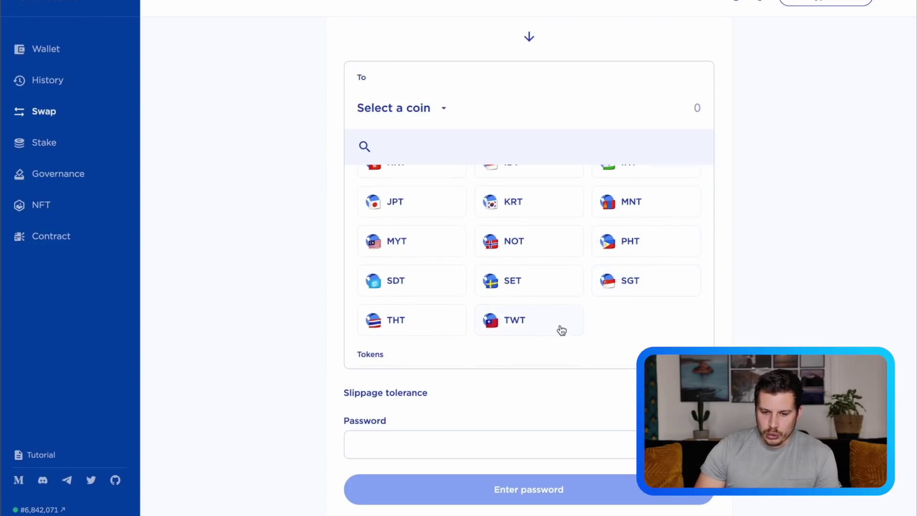
pyautogui.scroll(1, 541, 269)
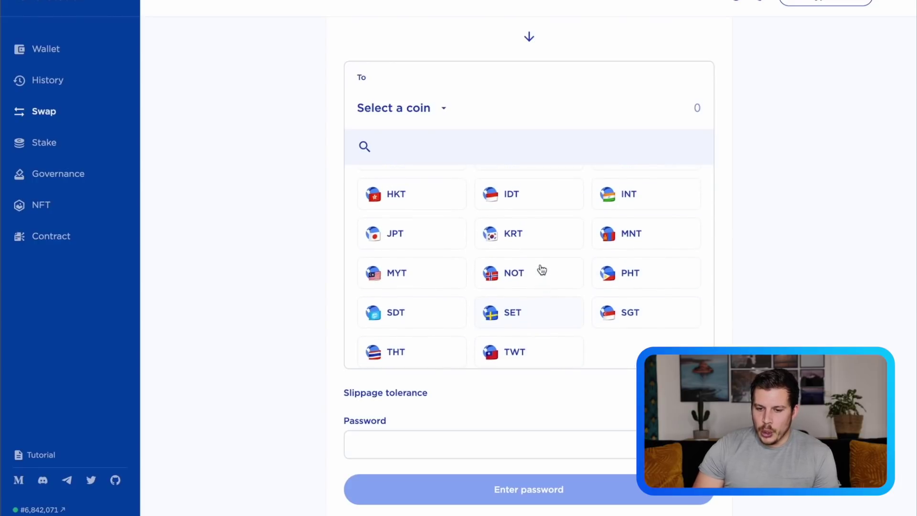
pyautogui.scroll(3, 541, 269)
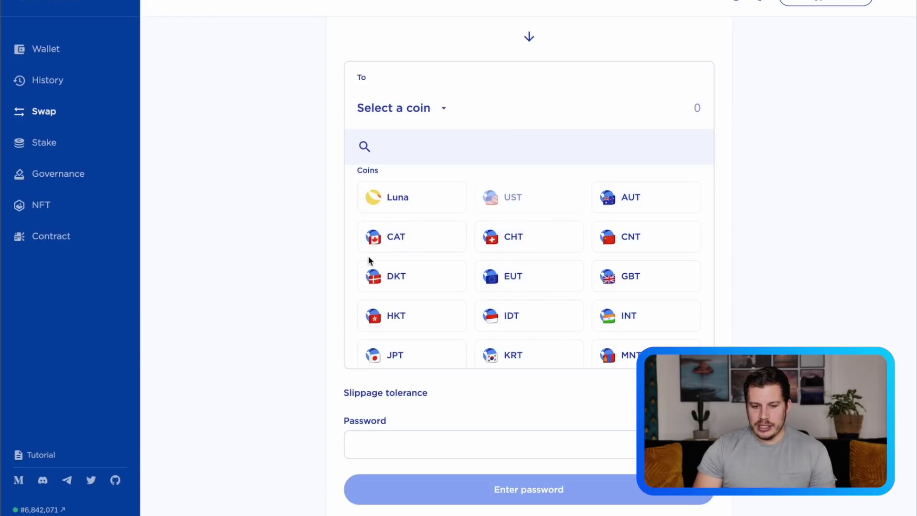
pyautogui.scroll(-1, 368, 256)
pyautogui.scroll(2, 369, 259)
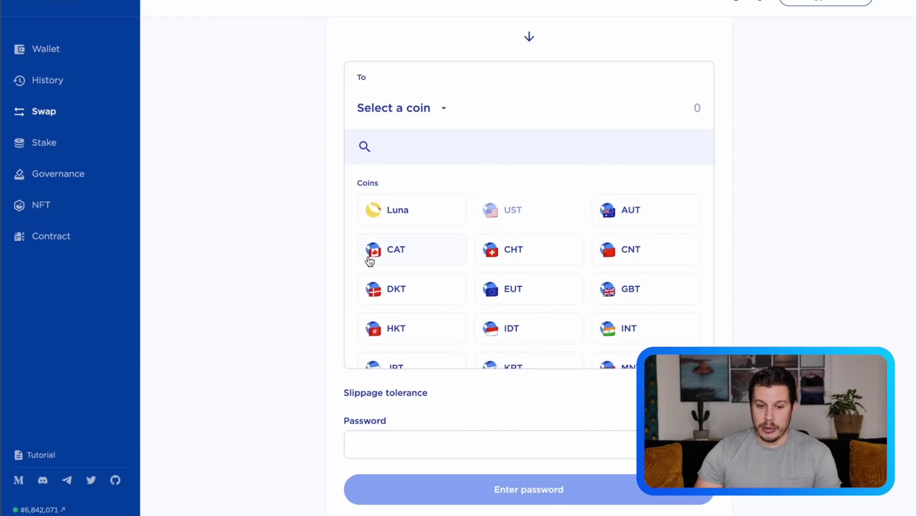
pyautogui.scroll(-3, 522, 263)
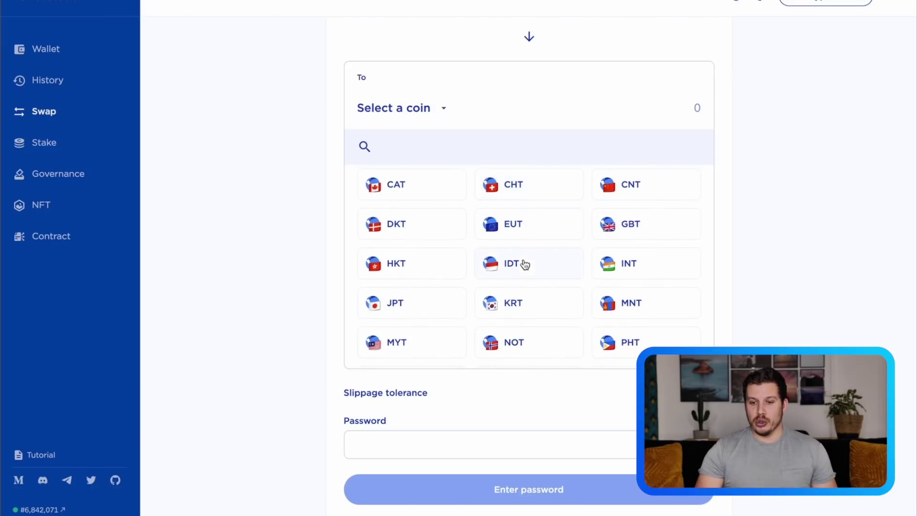
pyautogui.scroll(5, 362, 113)
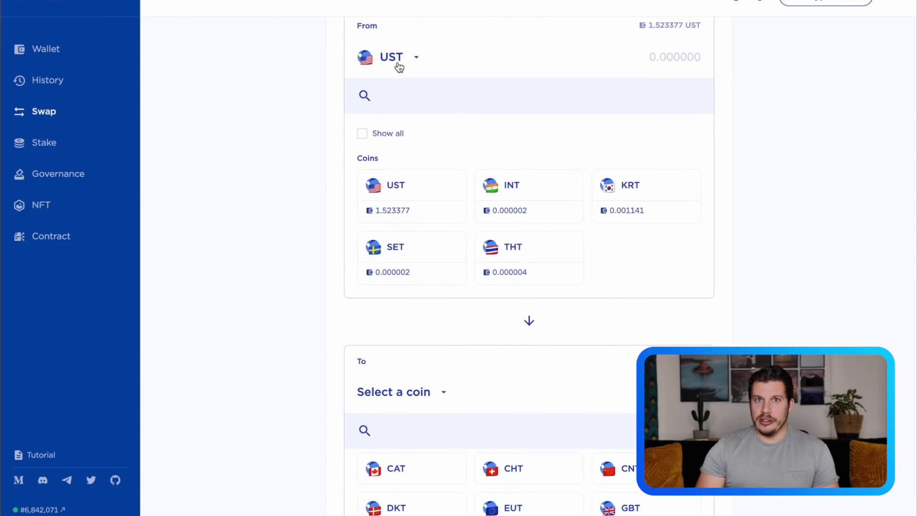
pyautogui.scroll(-5, 298, 203)
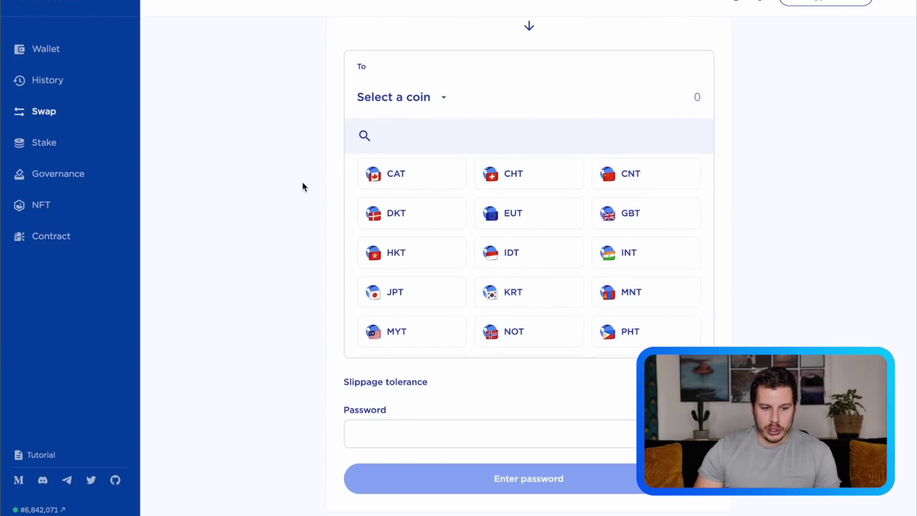
# Open the staking page and look through the list of validators
pyautogui.click(53, 141)
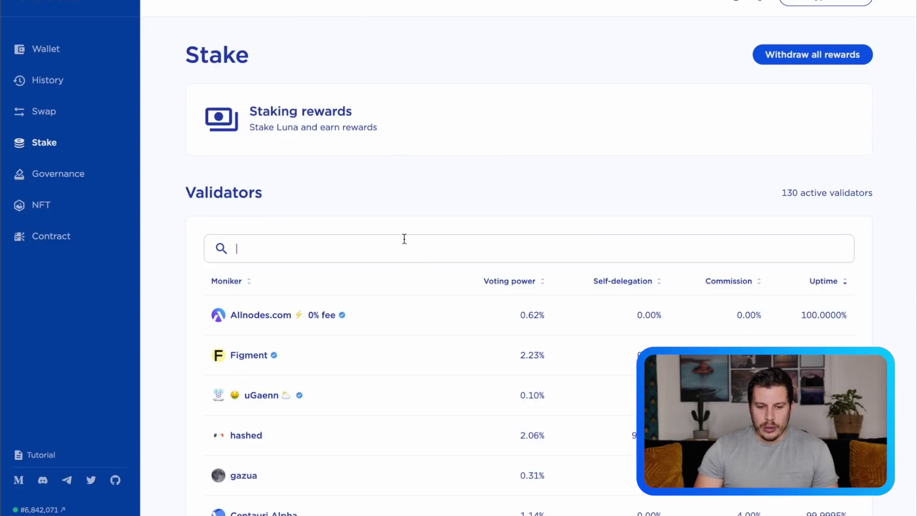
pyautogui.scroll(-1, 404, 239)
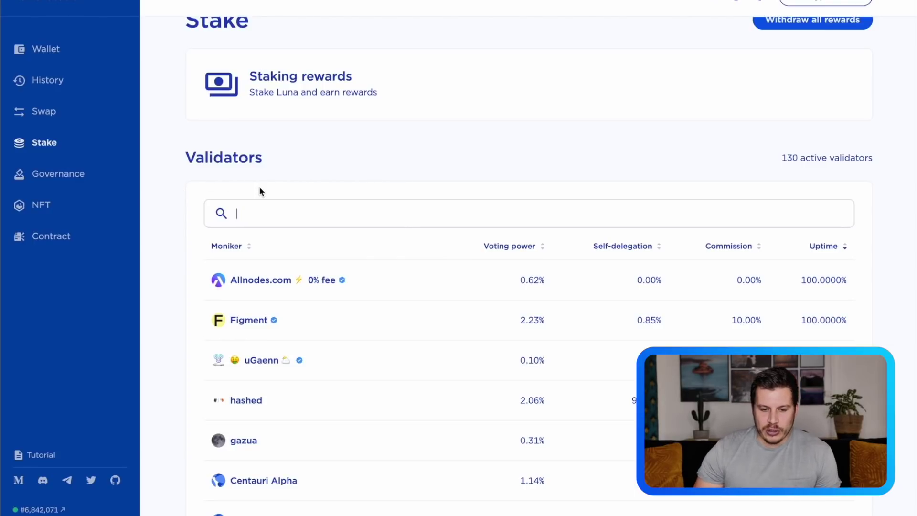
pyautogui.scroll(-5, 285, 256)
pyautogui.scroll(5, 286, 256)
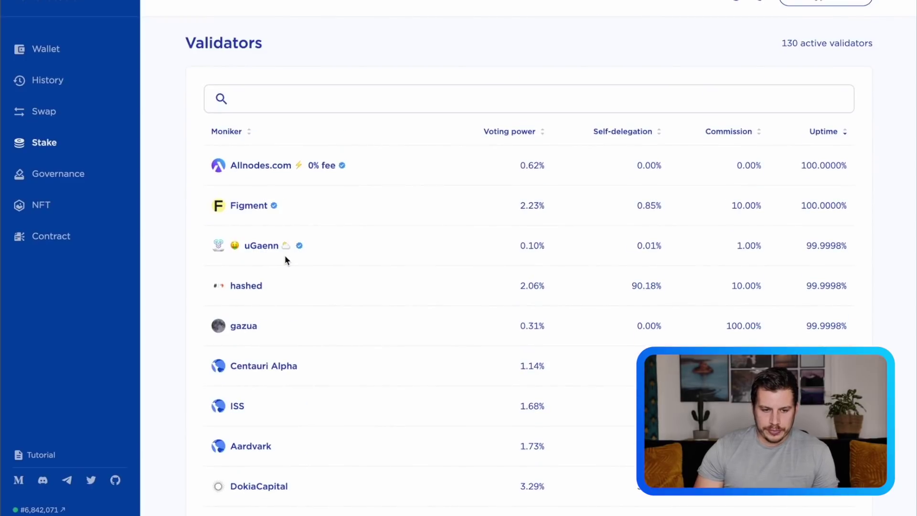
# View the governance proposal on additional UST liquidity for ZigZag Exchange, and open the NFT page
pyautogui.click(54, 172)
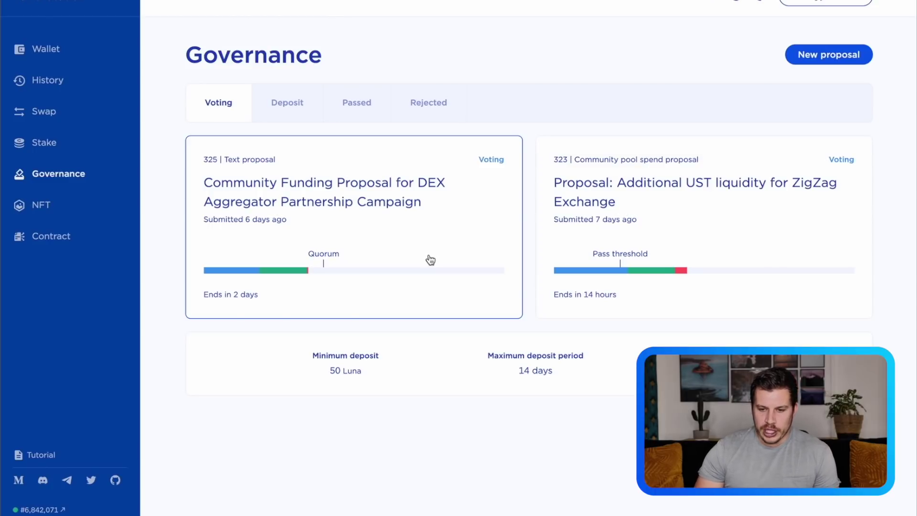
pyautogui.click(647, 157)
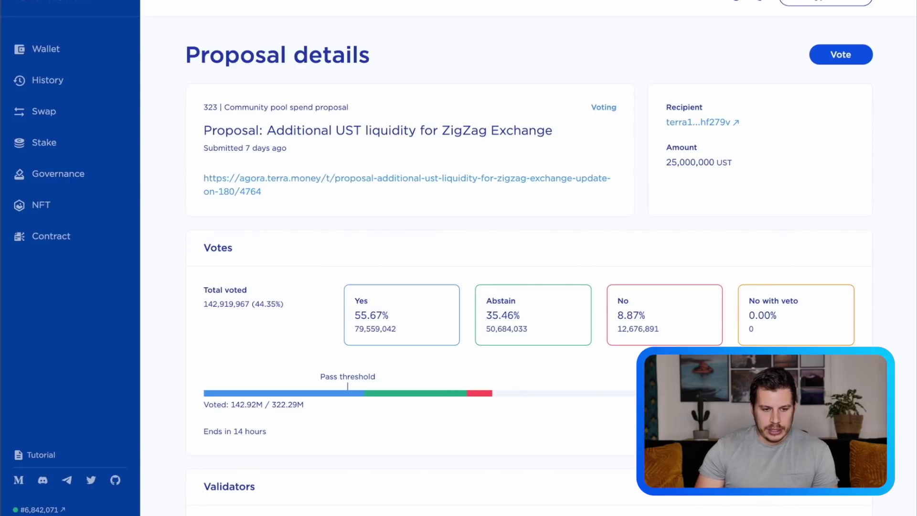
pyautogui.click(46, 198)
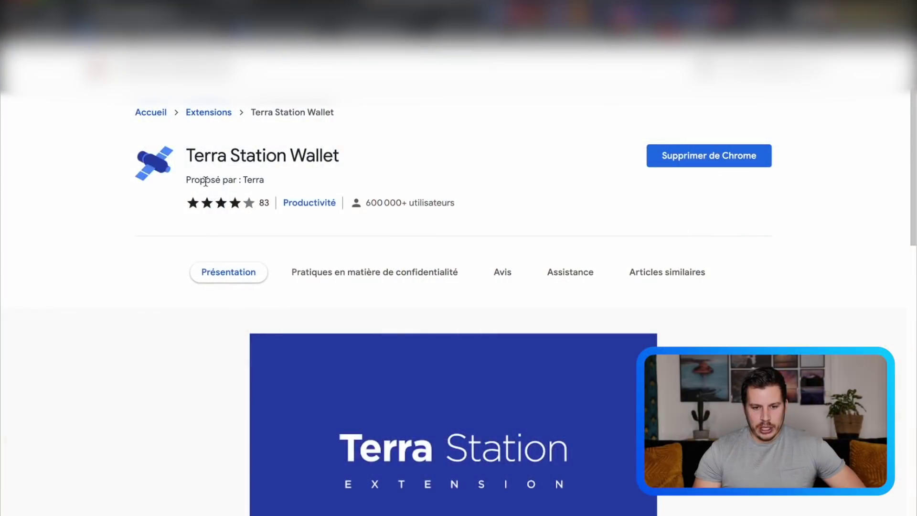
# Highlight the Terra Station Wallet name on its extension store page and look through the coins in the extension's wallet popup
pyautogui.moveTo(339, 157); pyautogui.dragTo(186, 160)
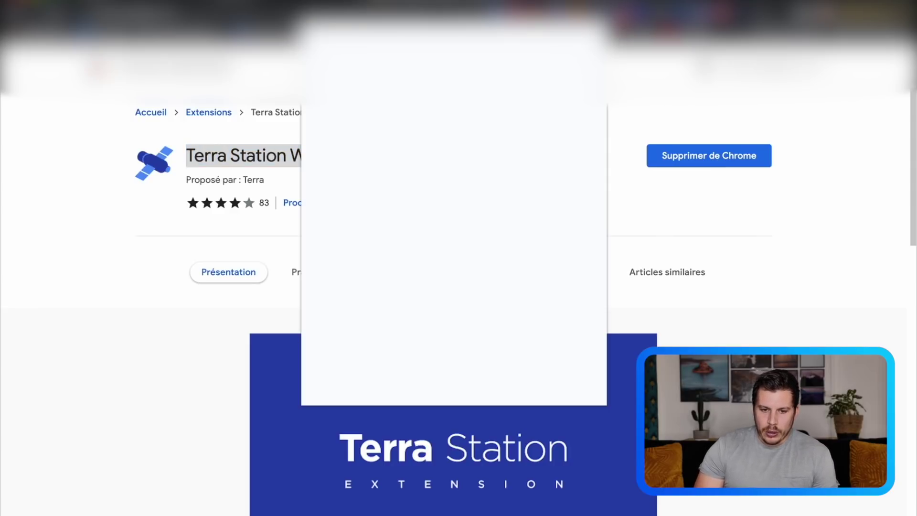
pyautogui.scroll(-1, 438, 230)
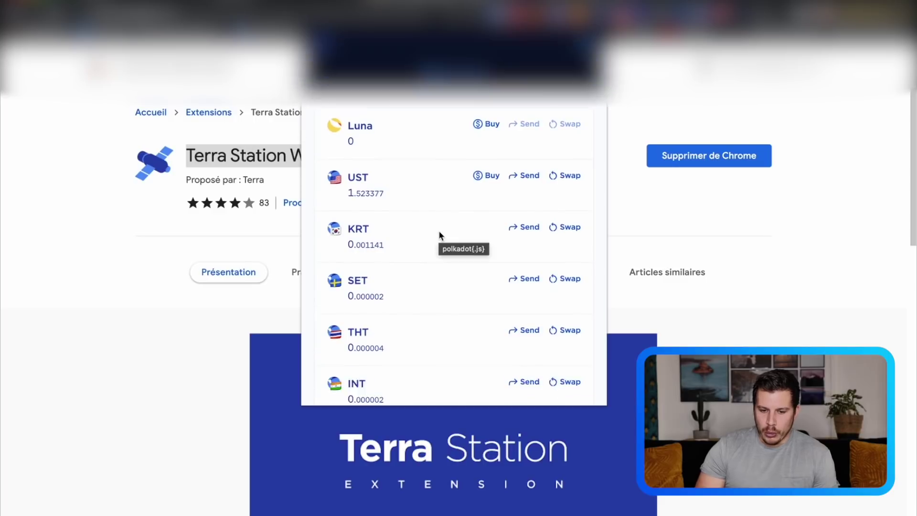
pyautogui.scroll(-2, 439, 232)
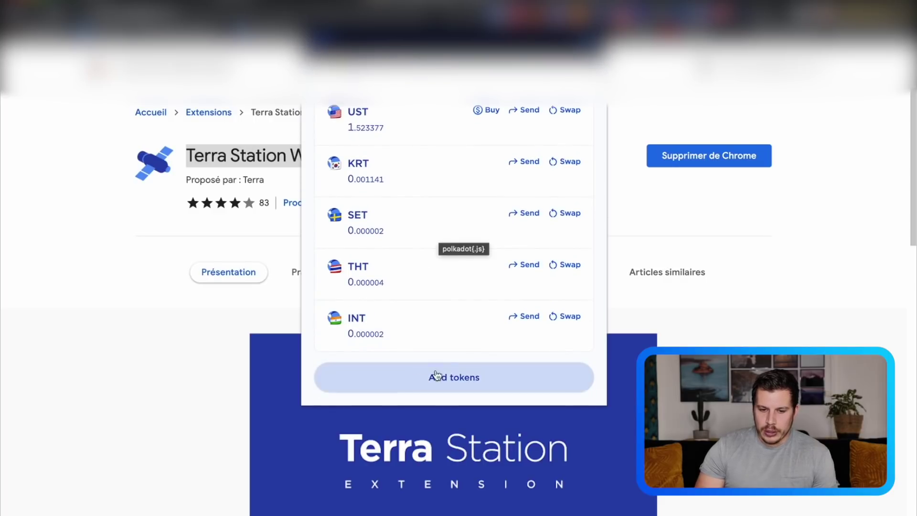
pyautogui.scroll(2, 431, 194)
pyautogui.scroll(2, 431, 194)
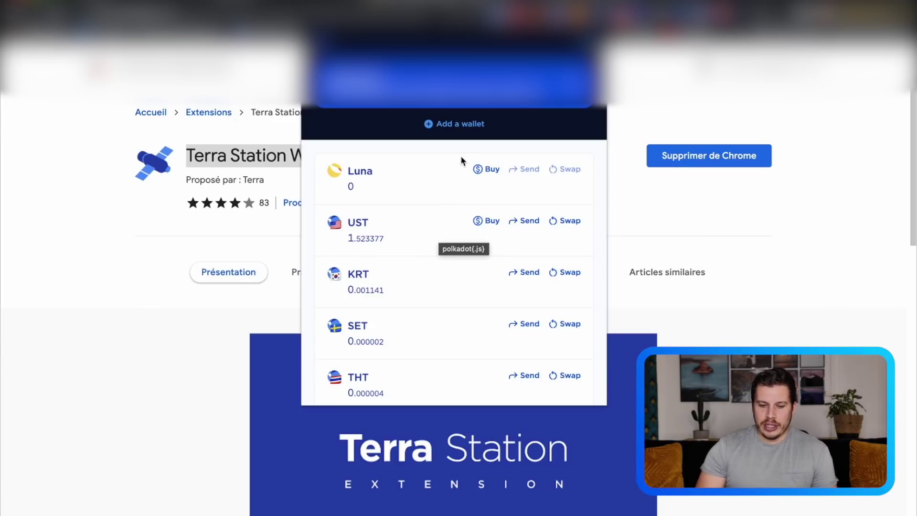
pyautogui.moveTo(450, 508)
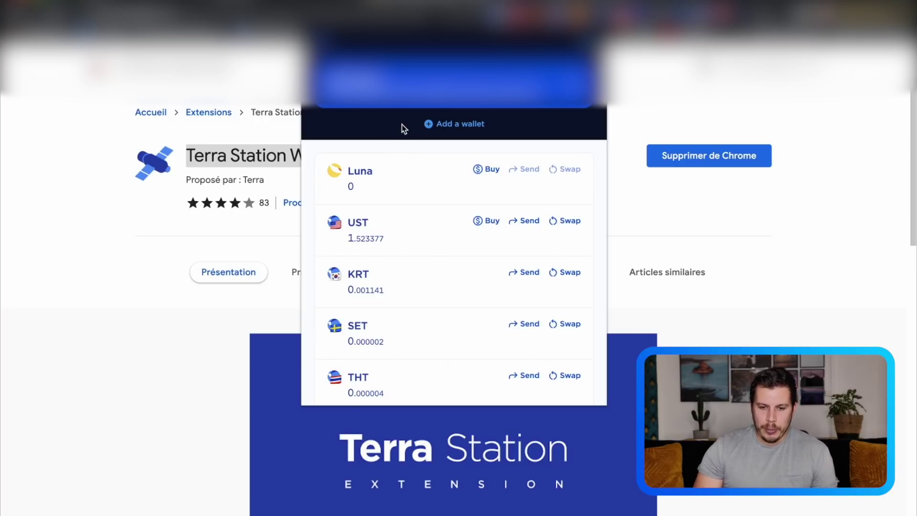
pyautogui.scroll(-3, 419, 238)
pyautogui.scroll(3, 421, 239)
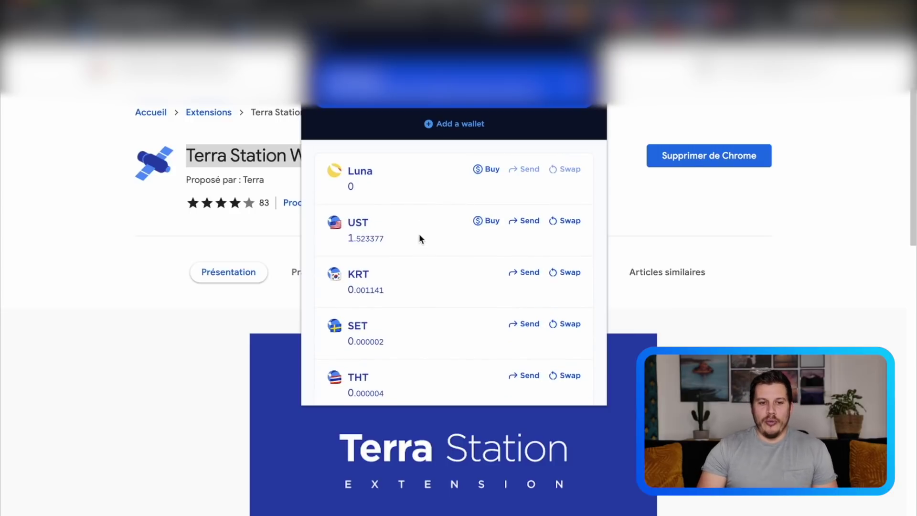
pyautogui.press('Escape')
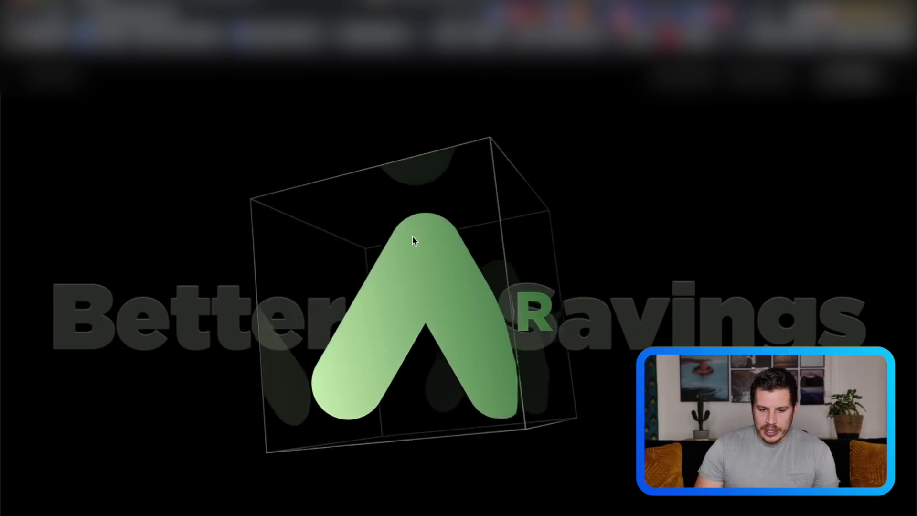
# Look through the Anchor home page's sections on yield and frictionless savings, and return to its beginning
pyautogui.scroll(-5, 280, 238)
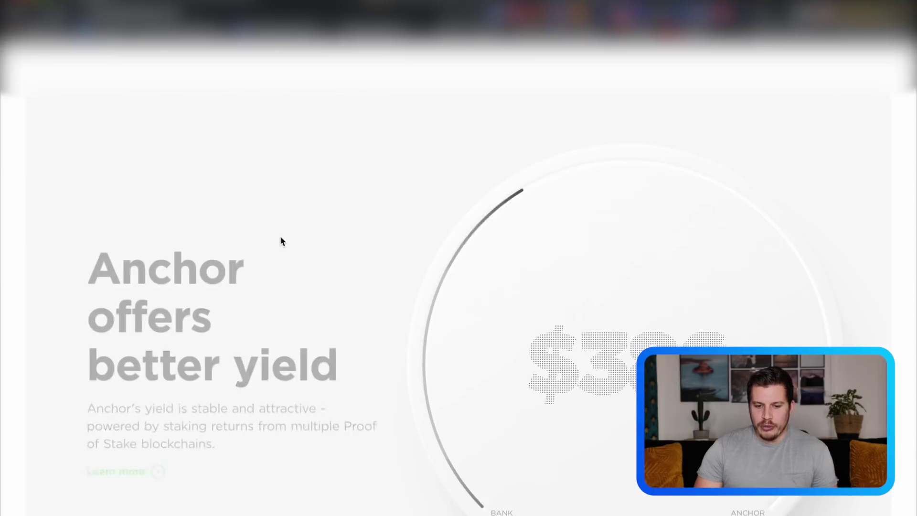
pyautogui.scroll(-3, 281, 236)
pyautogui.scroll(5, 281, 236)
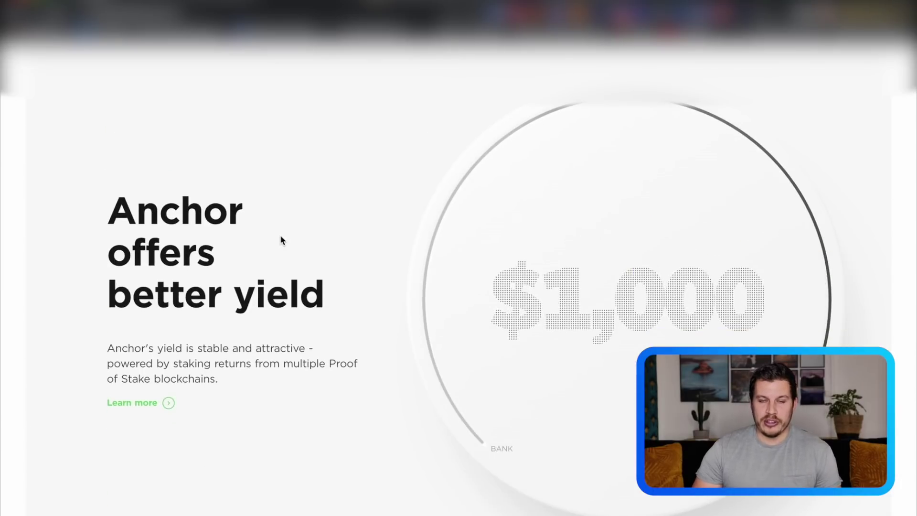
pyautogui.scroll(-2, 281, 240)
pyautogui.scroll(-12, 280, 234)
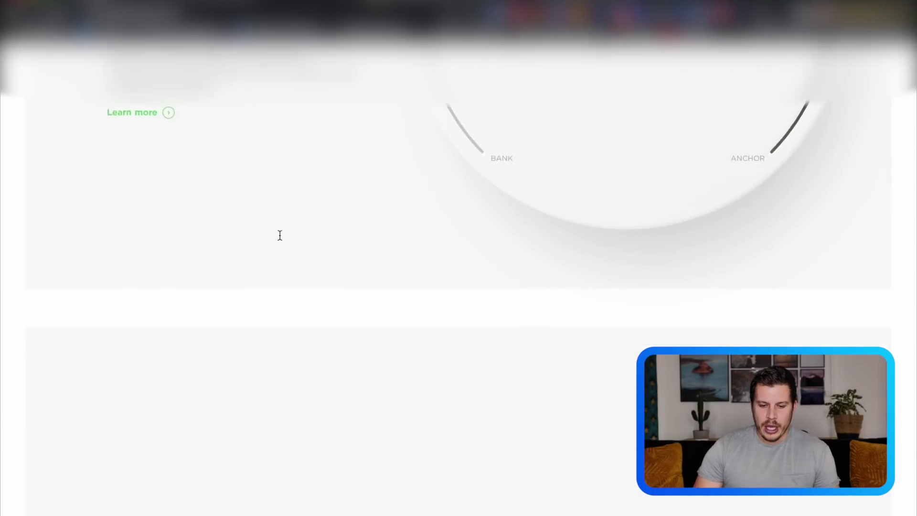
pyautogui.scroll(-10, 280, 235)
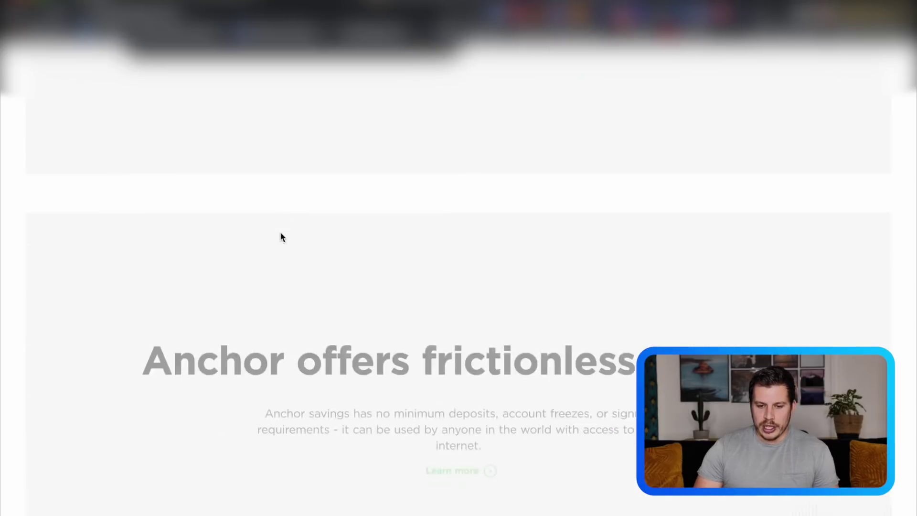
pyautogui.press('Home')
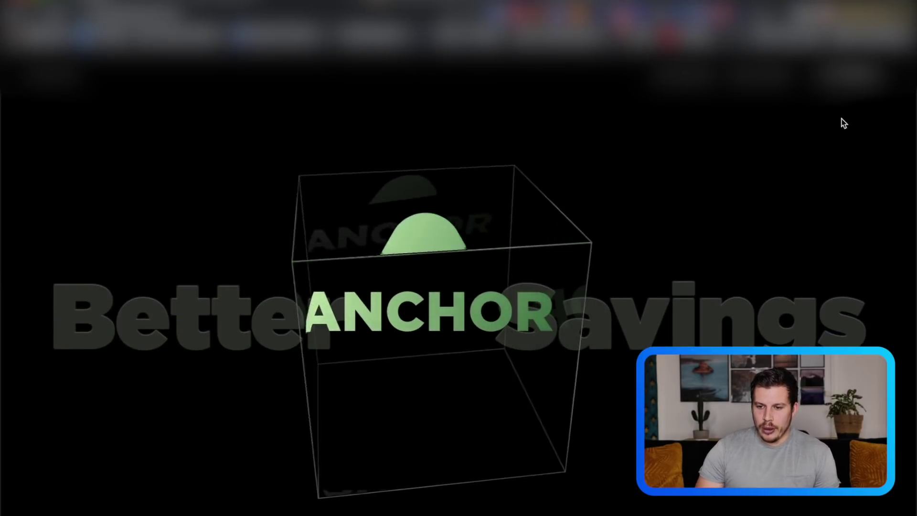
# Open the Anchor web app, dismiss the airdrop offer and look over the dashboard's value locked and ANC price figures
pyautogui.click(850, 80)
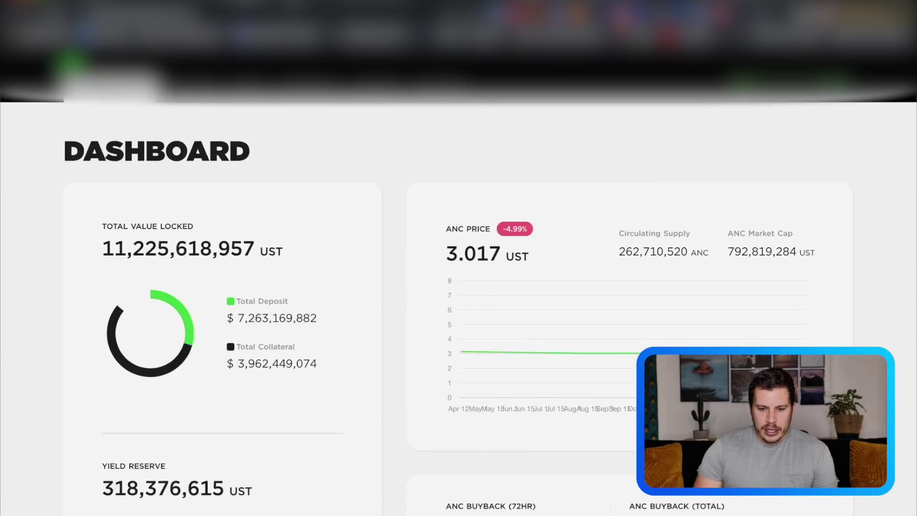
pyautogui.scroll(-2, 280, 250)
pyautogui.scroll(2, 280, 245)
pyautogui.scroll(-3, 280, 245)
pyautogui.scroll(3, 280, 245)
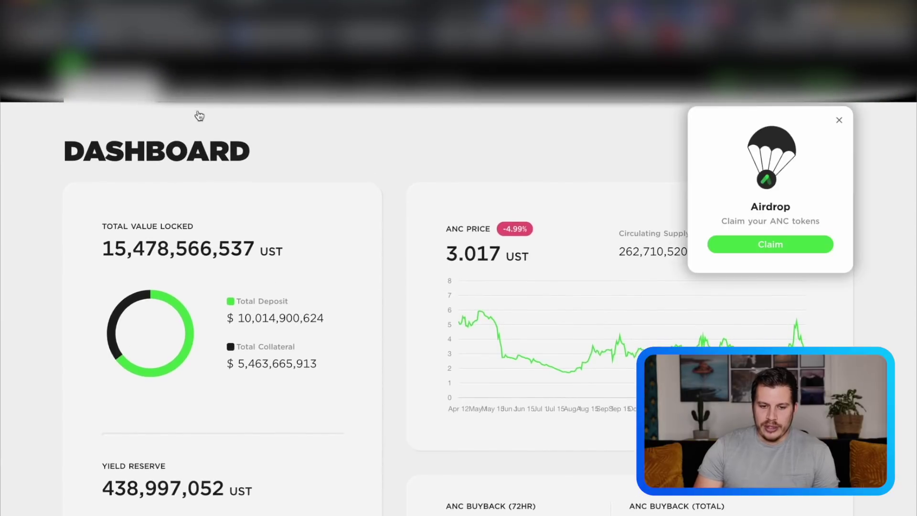
pyautogui.click(839, 120)
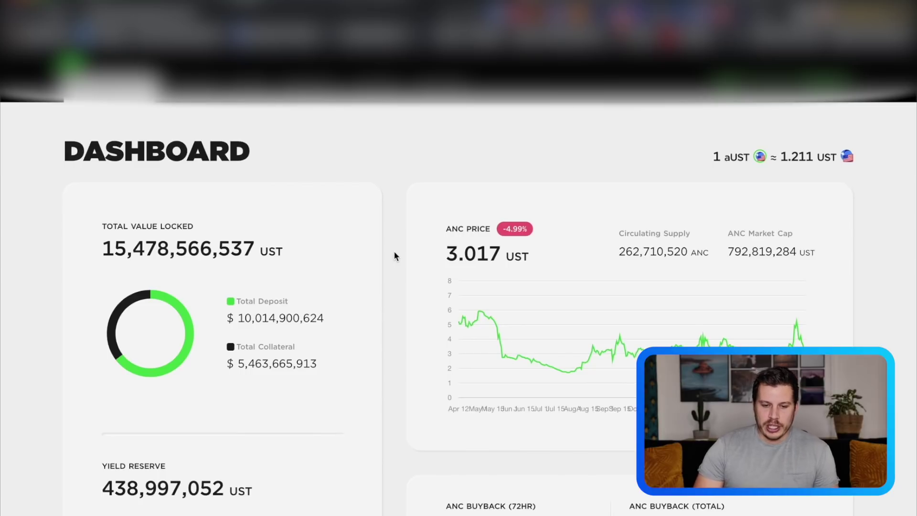
pyautogui.scroll(-1, 394, 257)
pyautogui.scroll(1, 394, 257)
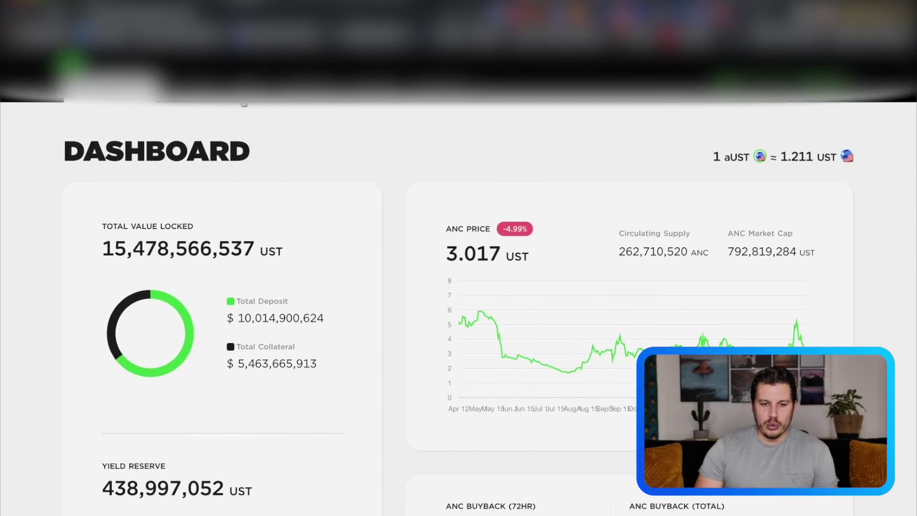
# View Anchor's Borrow page with its position management section, and open the Earn page
pyautogui.click(308, 85)
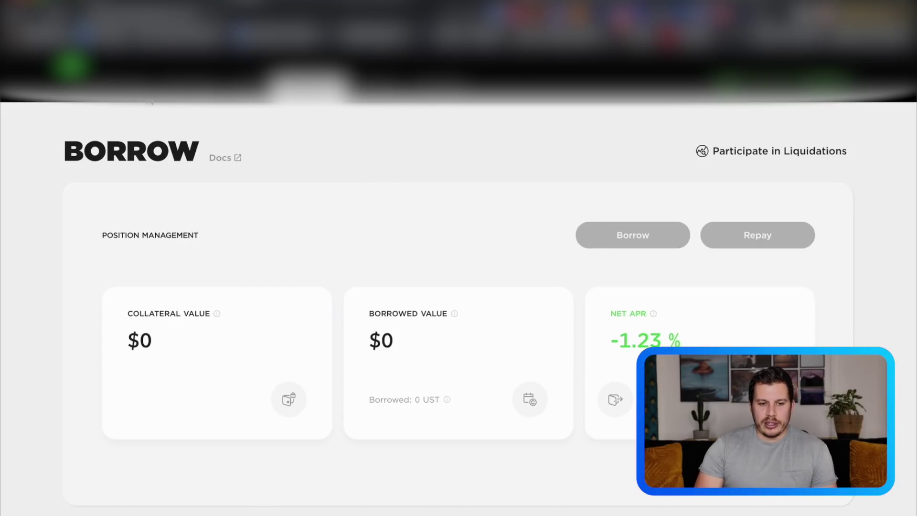
pyautogui.click(115, 85)
pyautogui.click(248, 85)
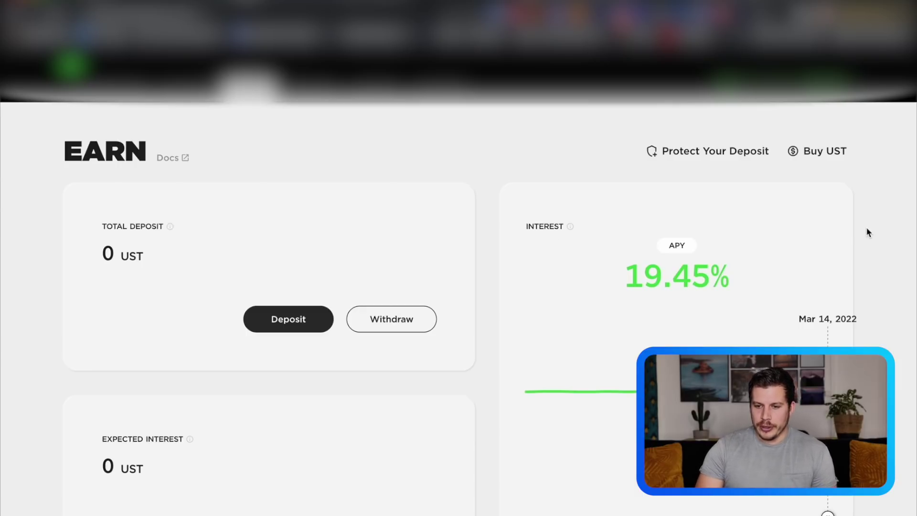
# Disconnect the wallet from Anchor and reconnect it using the Terra Station Wallet option
pyautogui.click(771, 78)
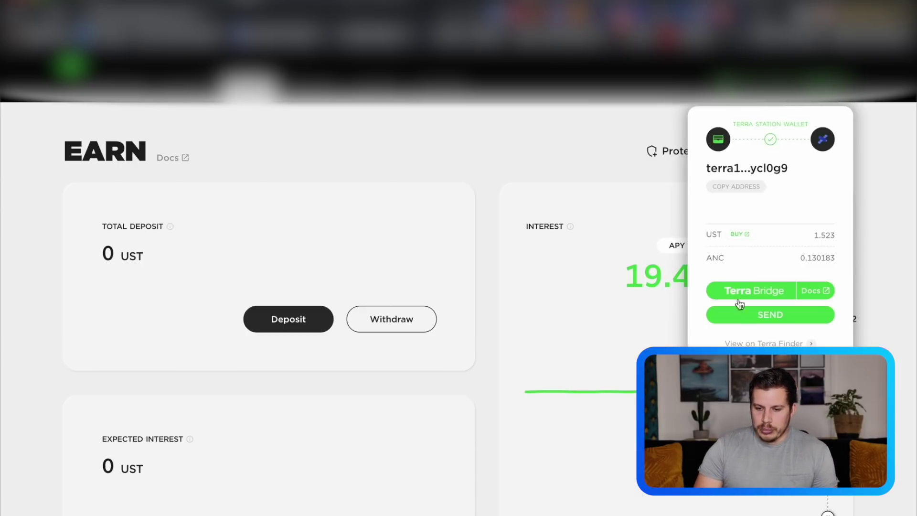
pyautogui.click(754, 290)
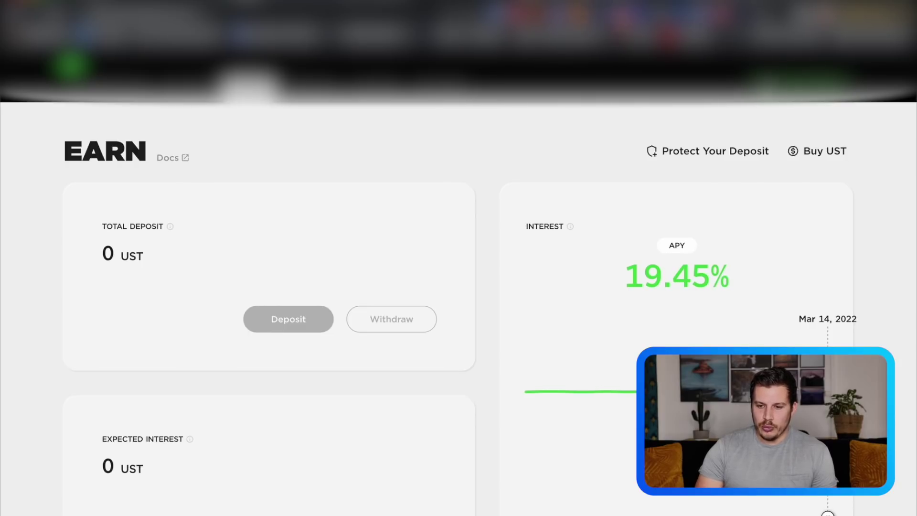
pyautogui.click(771, 79)
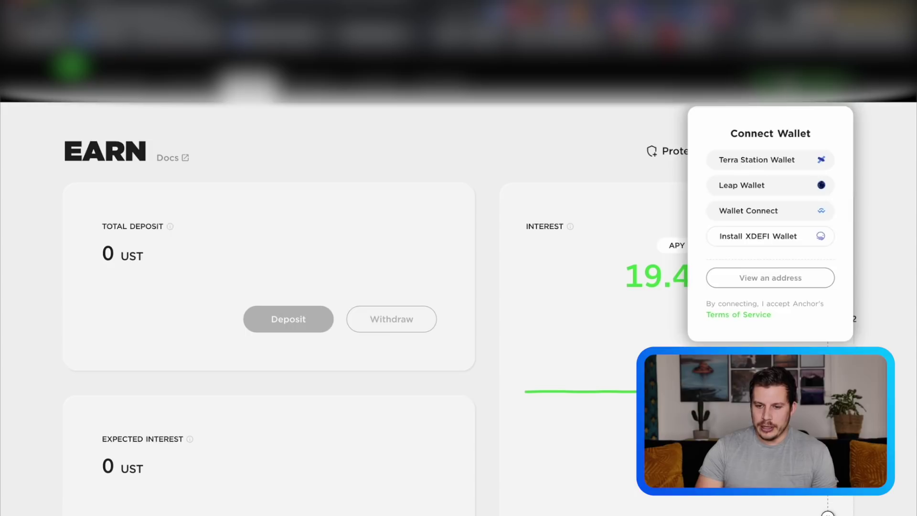
pyautogui.click(764, 163)
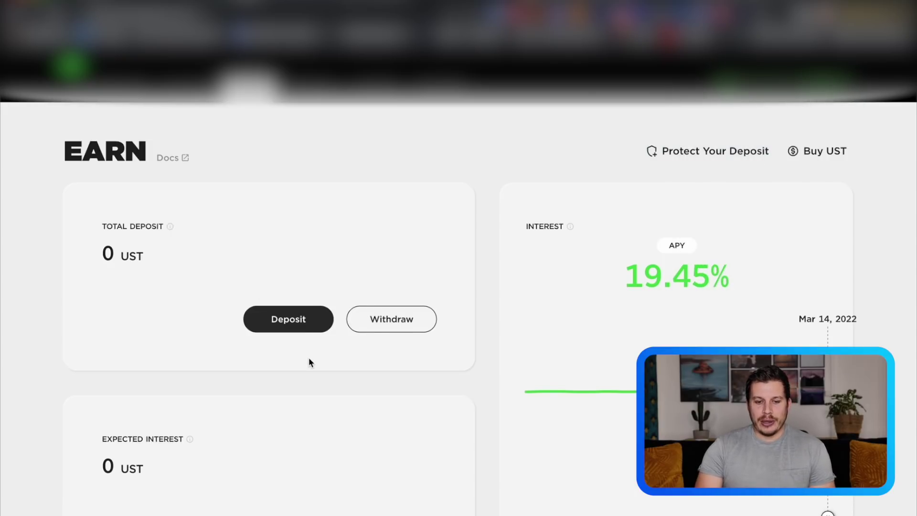
# View the UST deposit and withdrawal forms on the Earn page, closing each without entering an amount
pyautogui.click(283, 271)
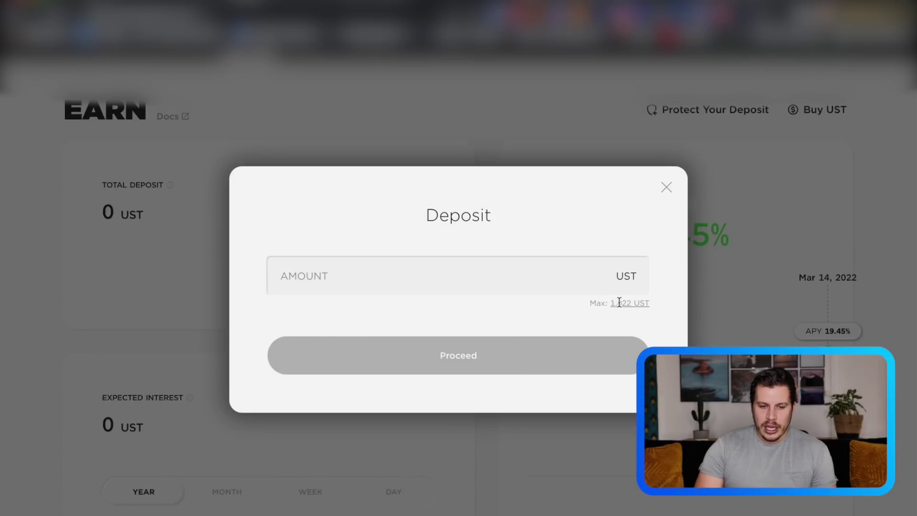
pyautogui.click(666, 187)
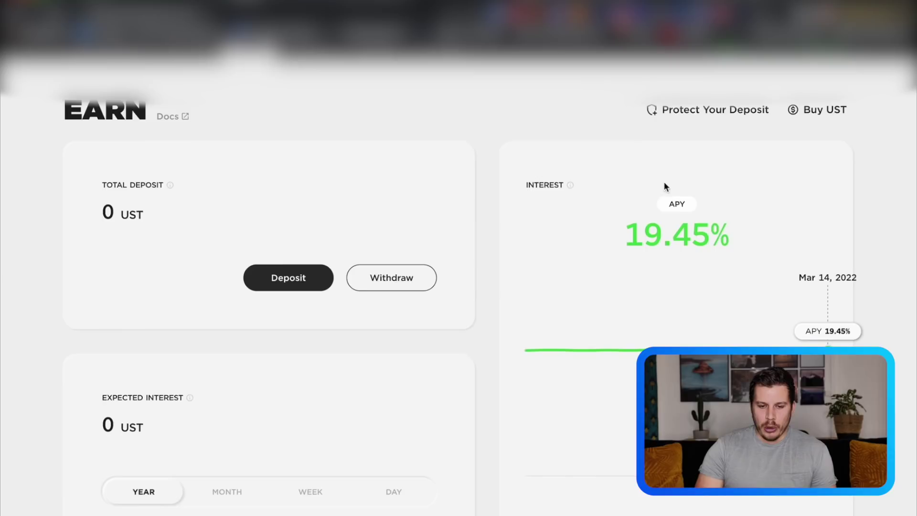
pyautogui.click(420, 270)
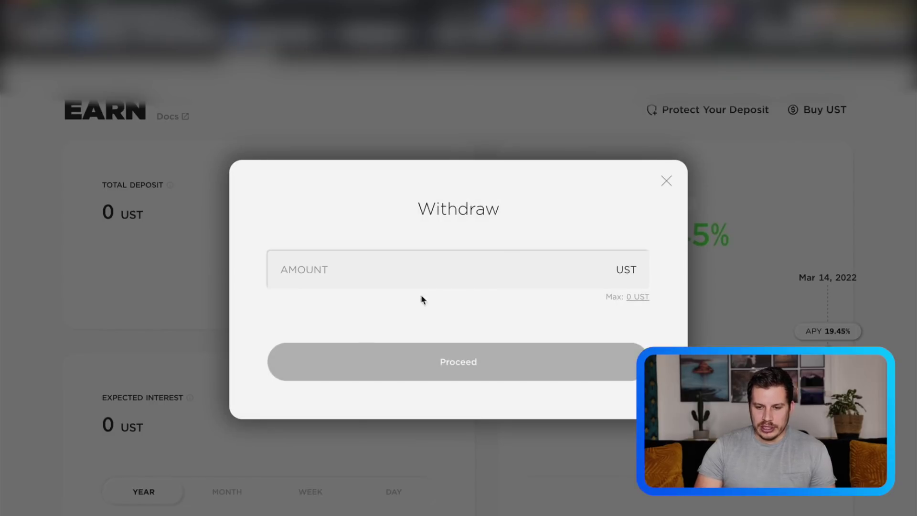
pyautogui.click(666, 182)
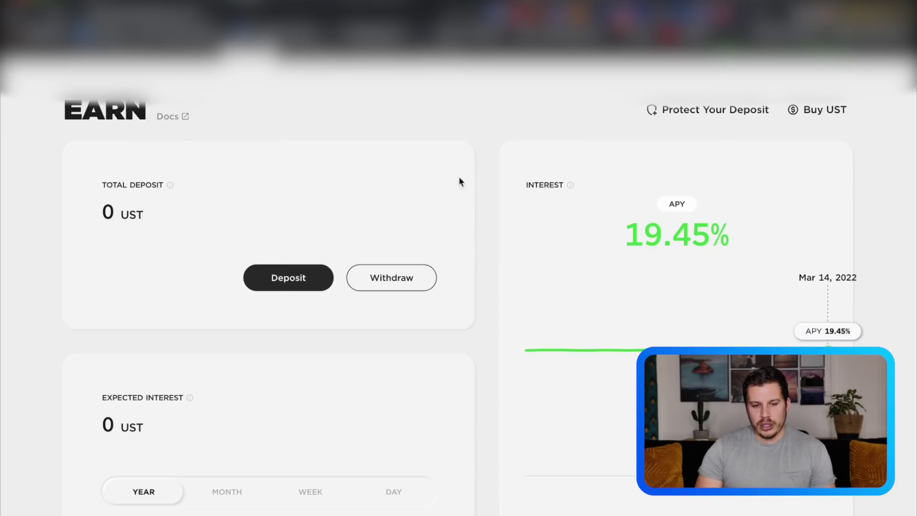
# Look through the Earn page's total deposit, expected interest and APY sections, and return to its beginning
pyautogui.scroll(-1, 441, 314)
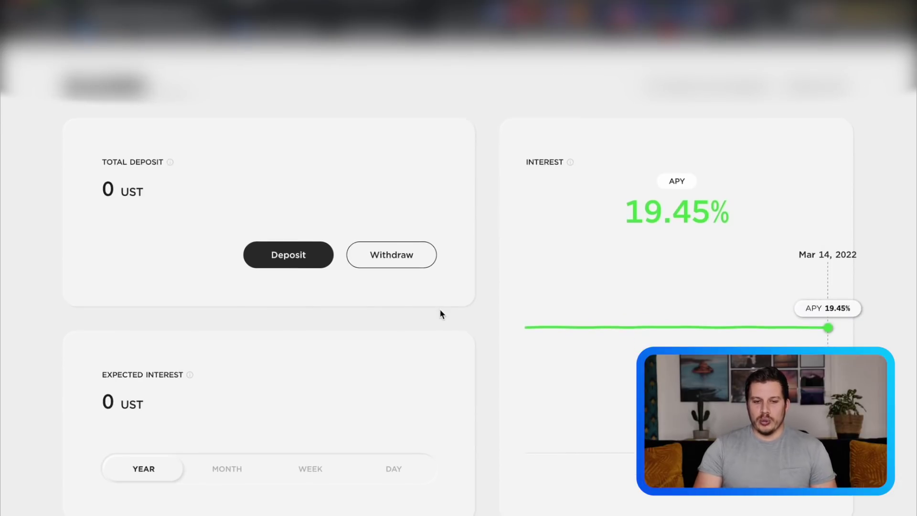
pyautogui.scroll(1, 400, 195)
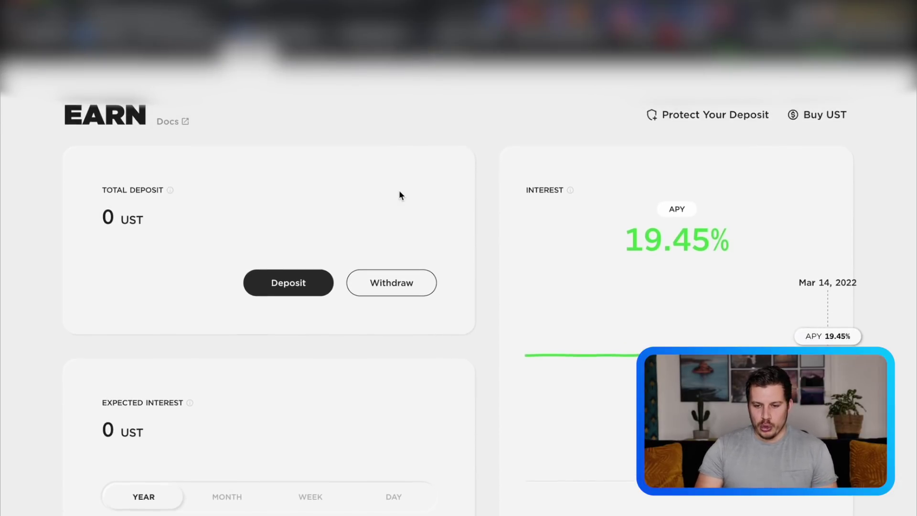
pyautogui.scroll(-1, 400, 192)
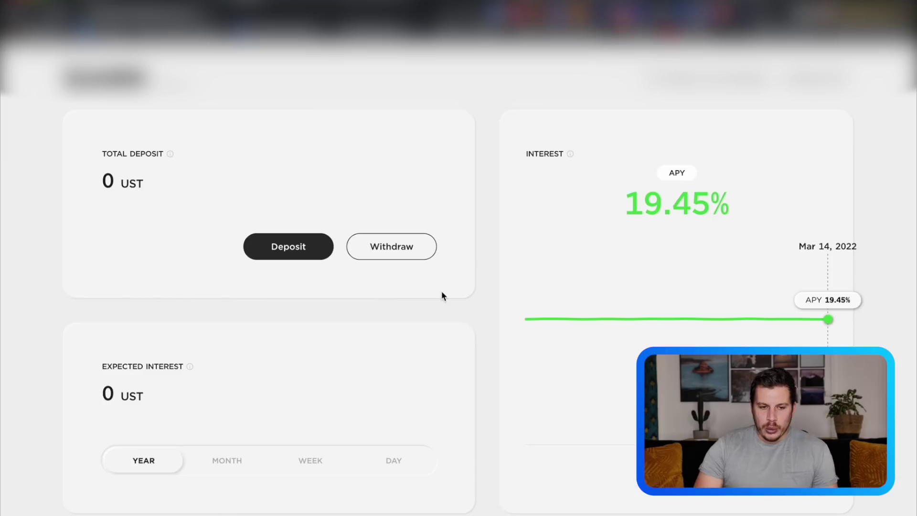
pyautogui.scroll(2, 441, 292)
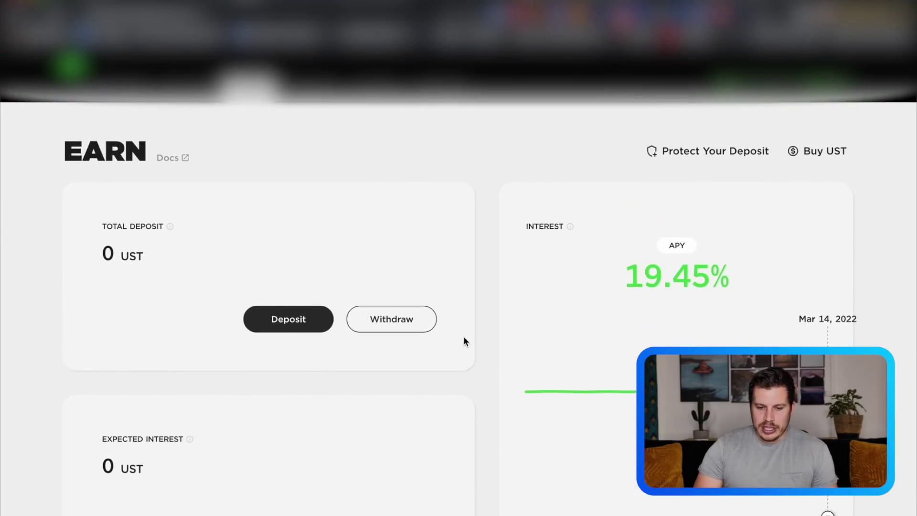
pyautogui.scroll(-6, 465, 339)
pyautogui.scroll(6, 464, 339)
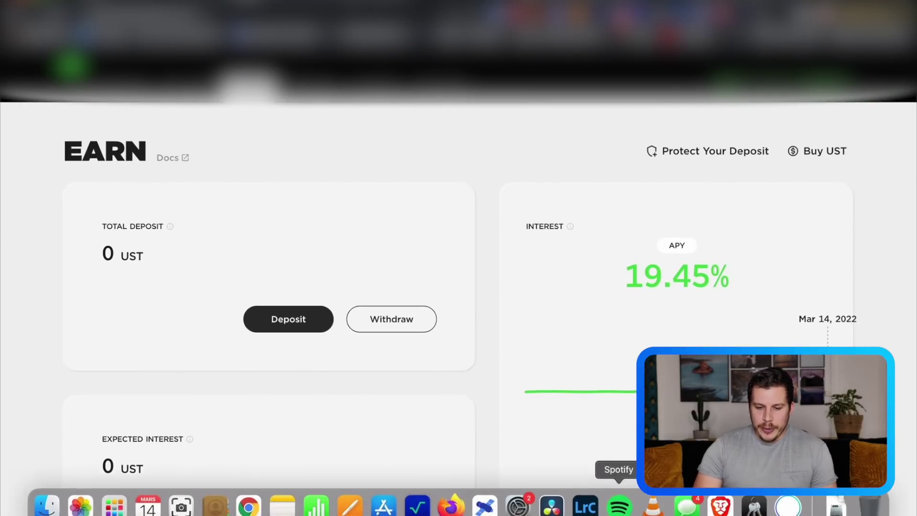
# Switch to Terra Station, view the Anchor Earn deposit form from the wallet page, and return to the wallet
pyautogui.click(483, 501)
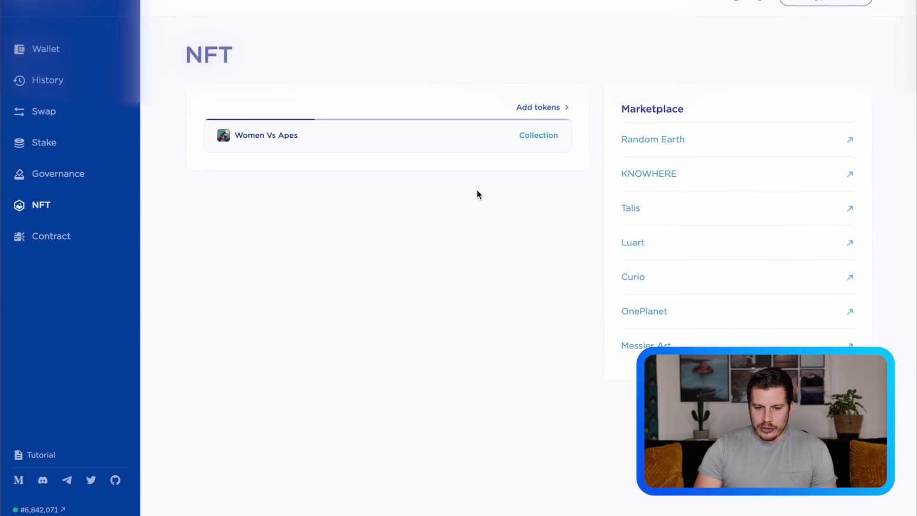
pyautogui.click(65, 48)
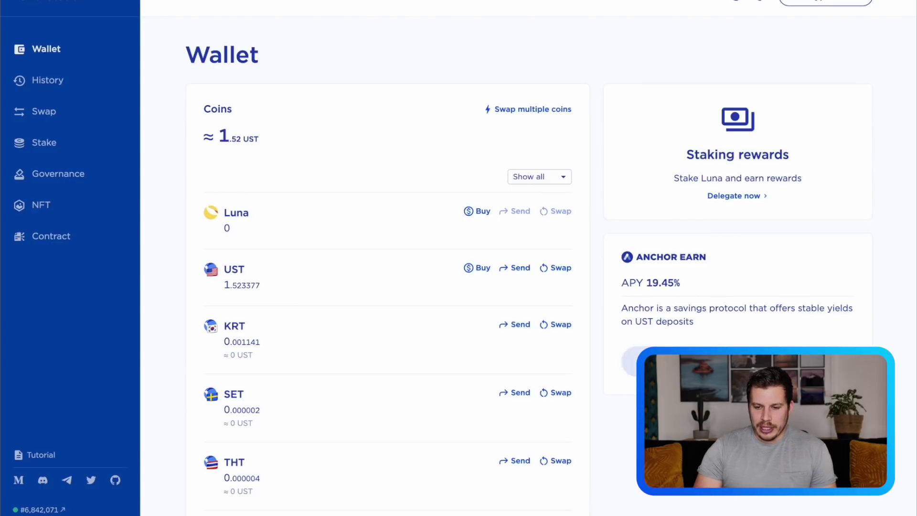
pyautogui.click(630, 361)
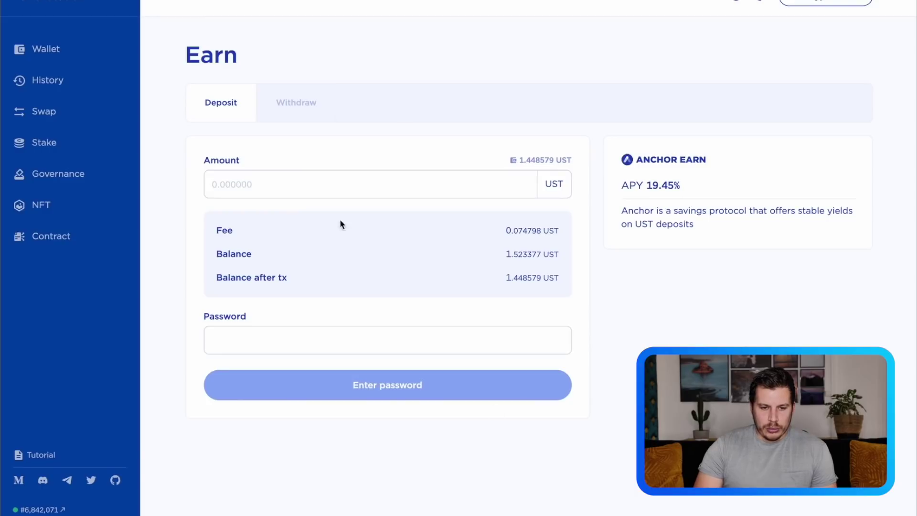
pyautogui.click(52, 49)
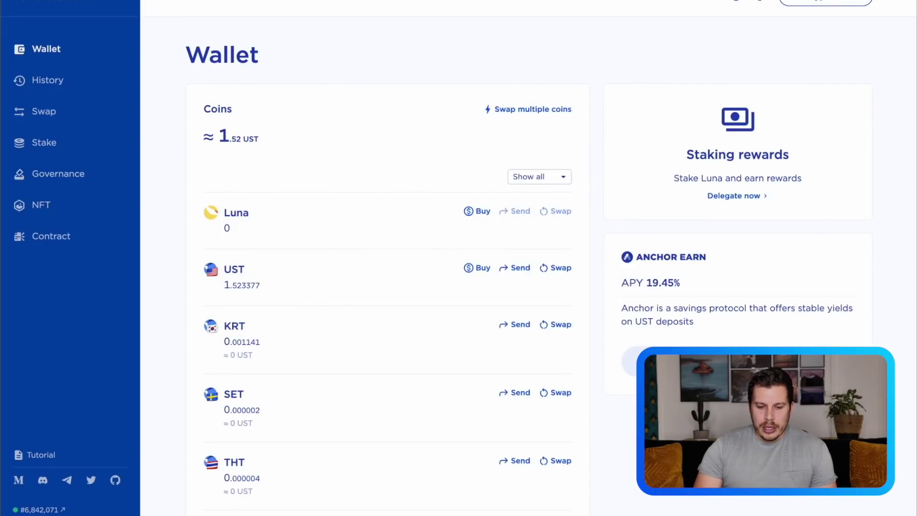
# Switch to the Mirror web app in Chrome and look through the mirrored assets on its Trade page
pyautogui.click(248, 504)
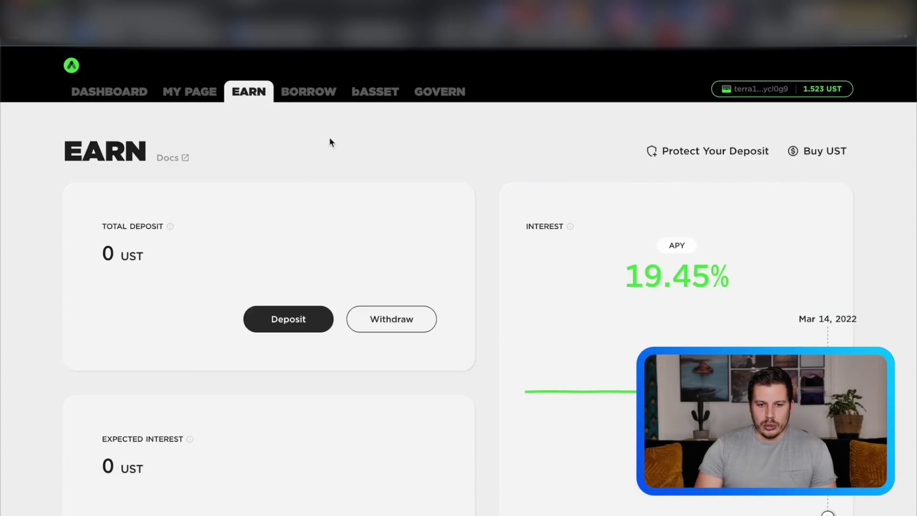
pyautogui.click(437, 16)
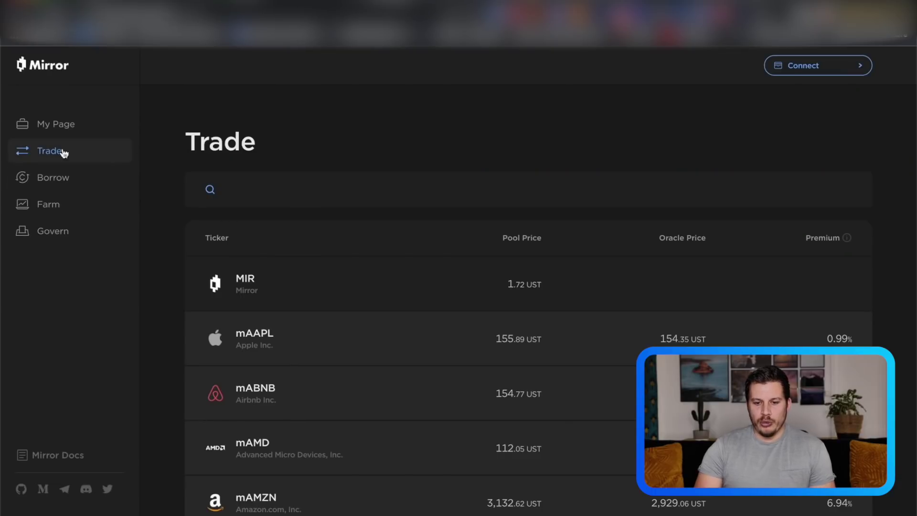
pyautogui.scroll(-8, 465, 293)
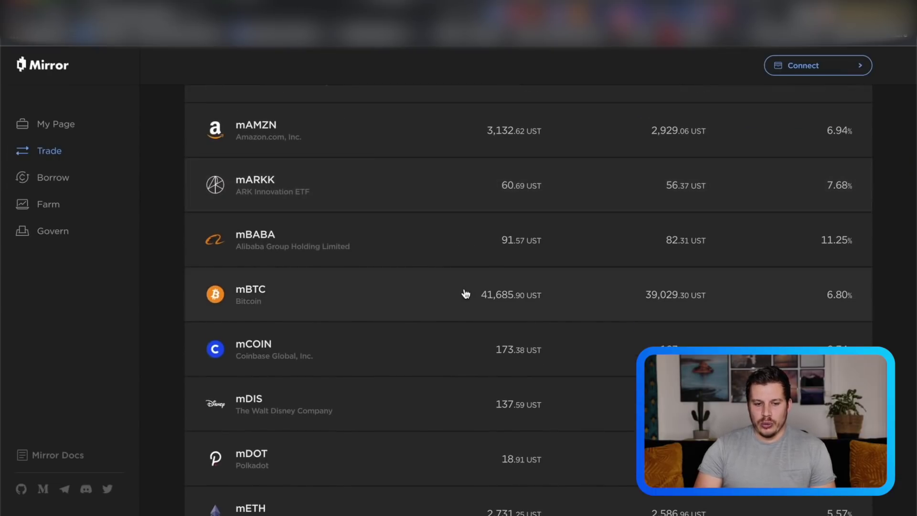
pyautogui.scroll(-8, 465, 293)
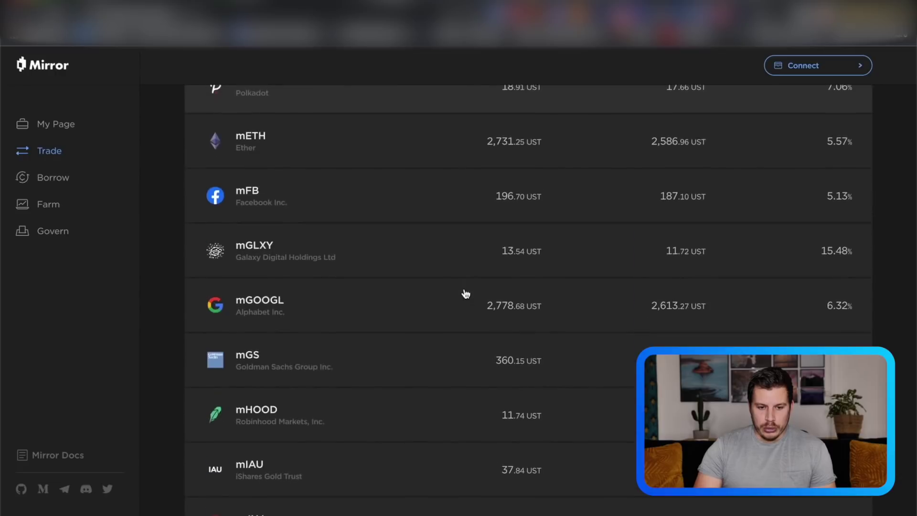
pyautogui.scroll(12, 465, 293)
pyautogui.scroll(-1, 466, 294)
pyautogui.scroll(4, 466, 294)
pyautogui.scroll(-4, 466, 294)
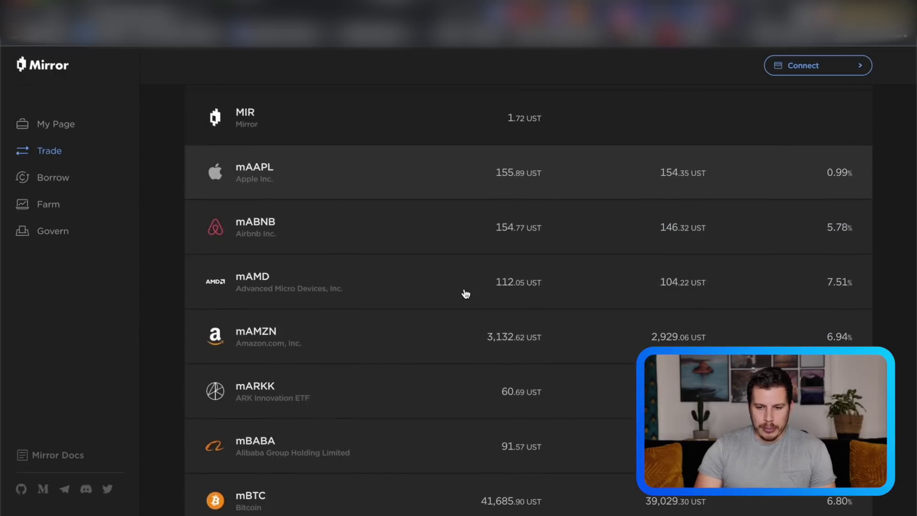
pyautogui.scroll(4, 466, 294)
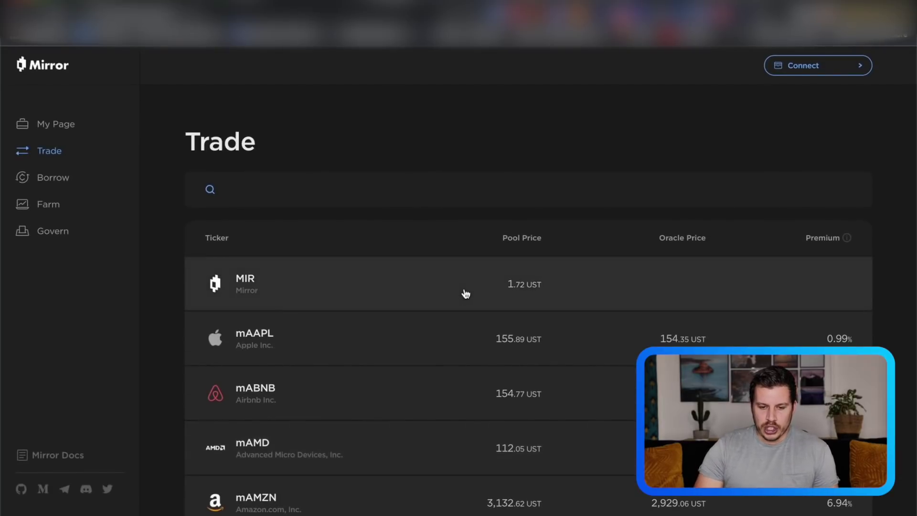
pyautogui.scroll(-9, 433, 264)
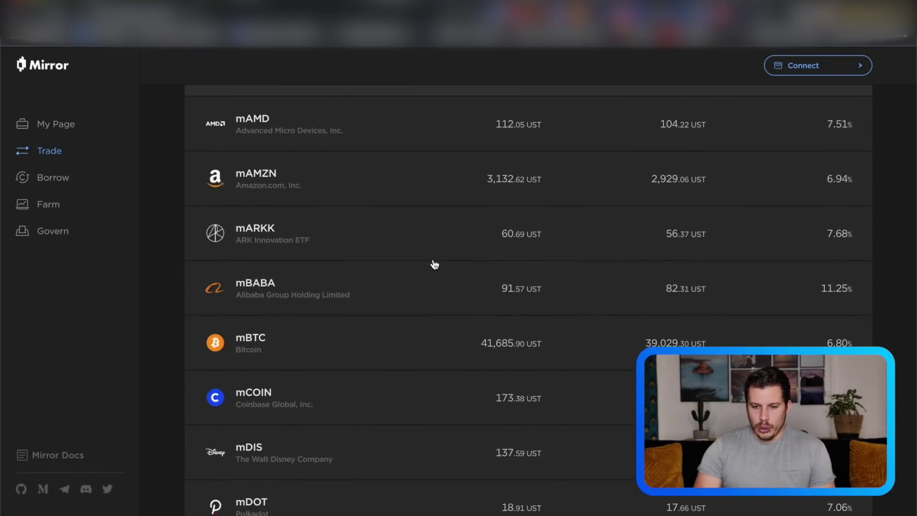